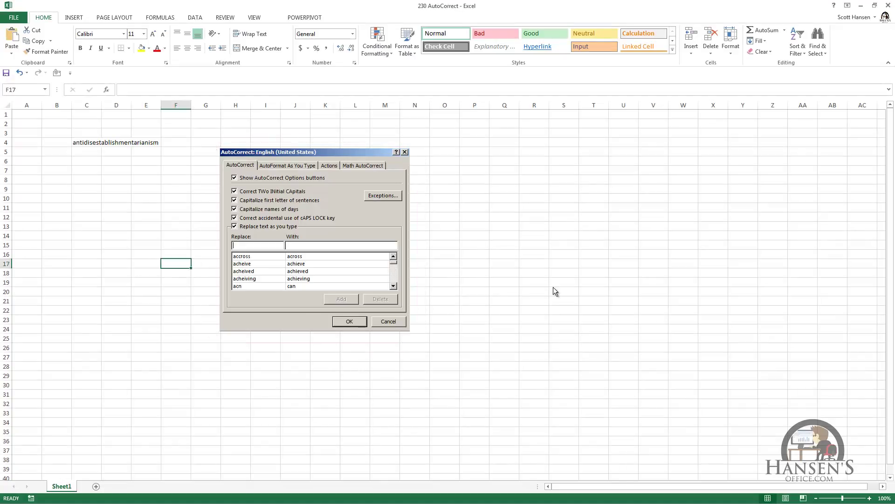
key(alt+f)
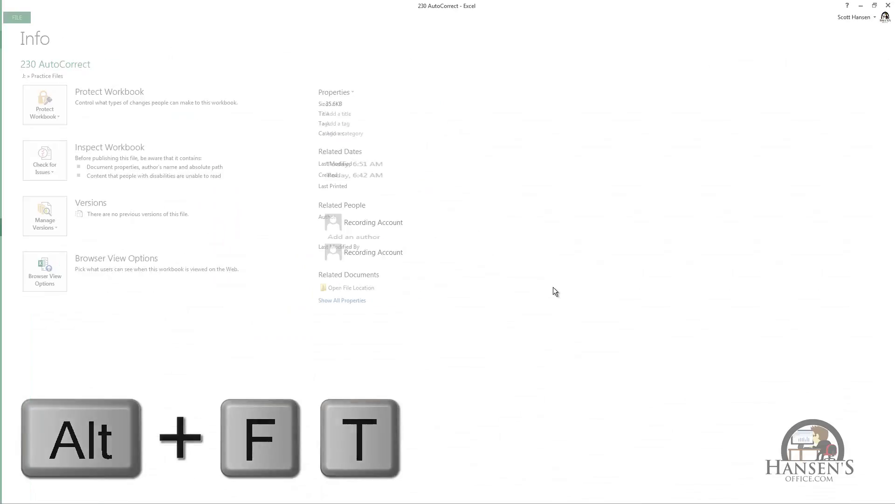
key(t)
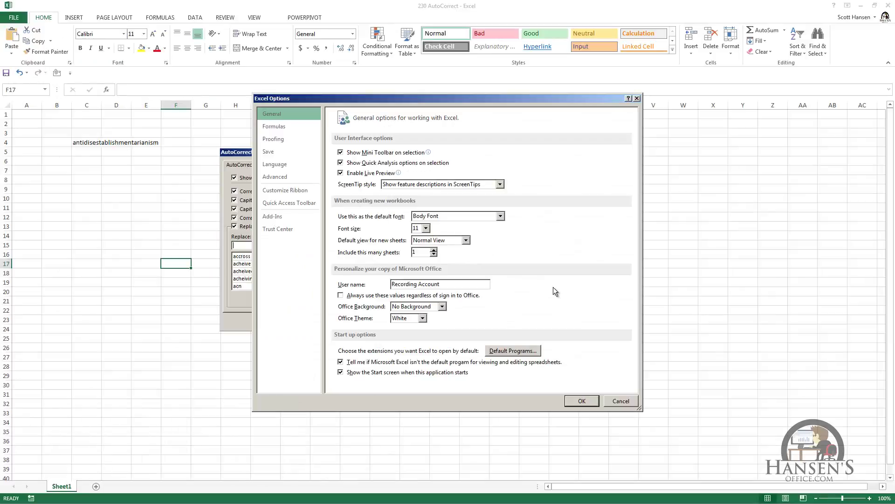
click(279, 141)
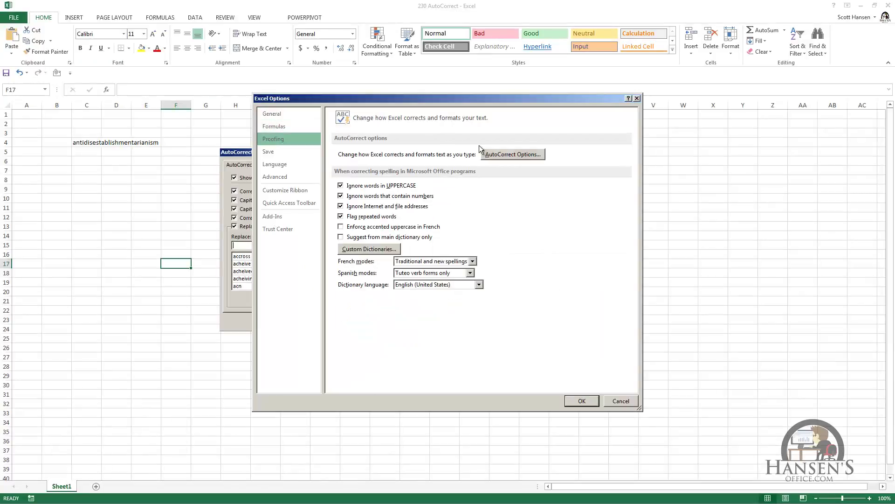
click(502, 155)
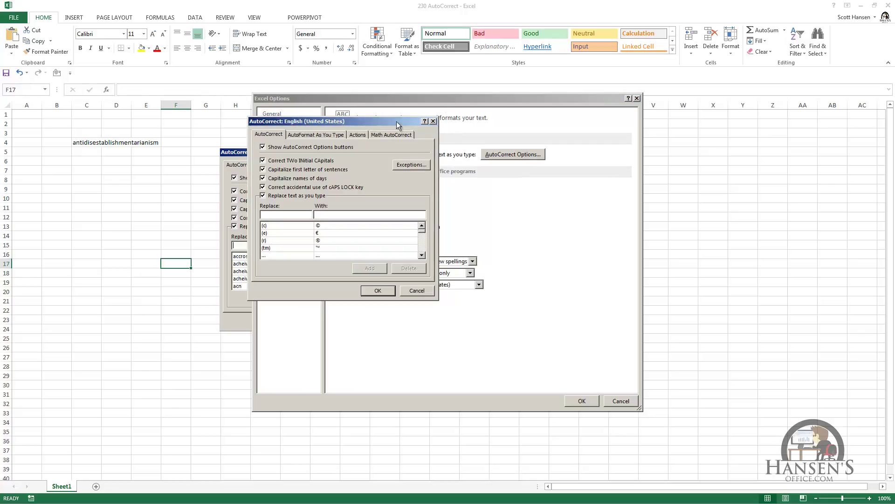
click(416, 291)
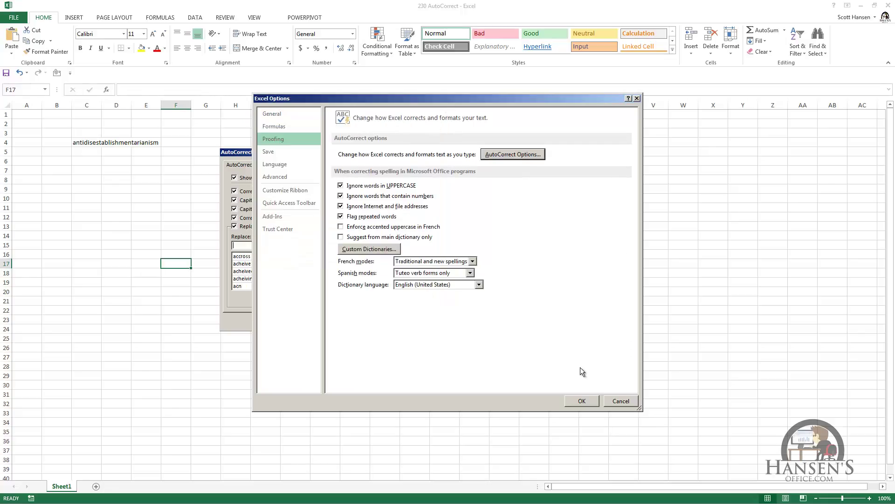
click(621, 401)
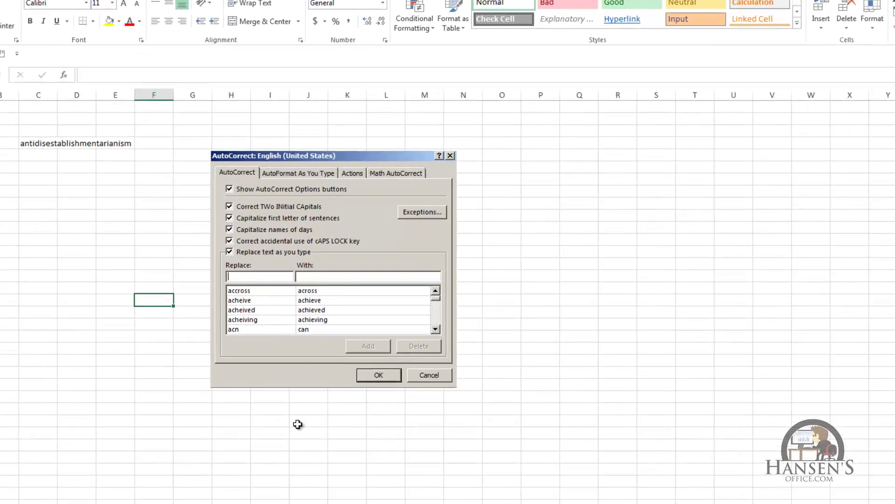
click(242, 421)
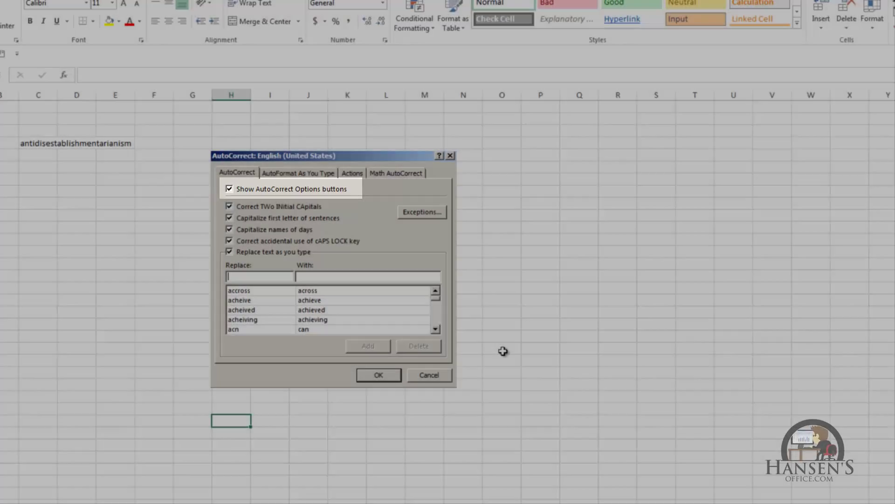
text(www)
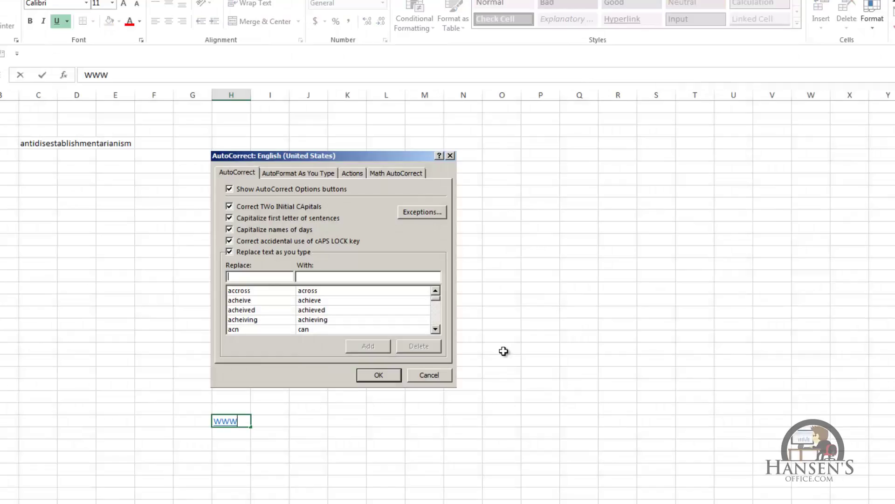
text(.MSN.COM)
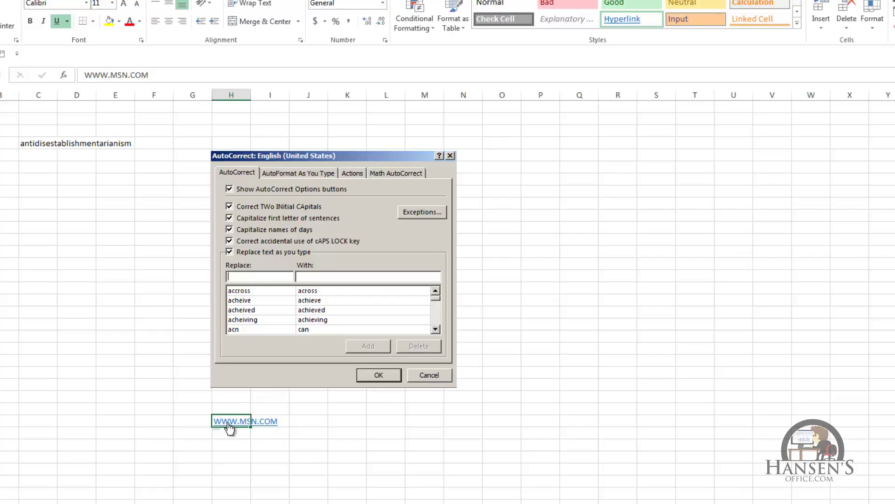
mouse_move(224, 435)
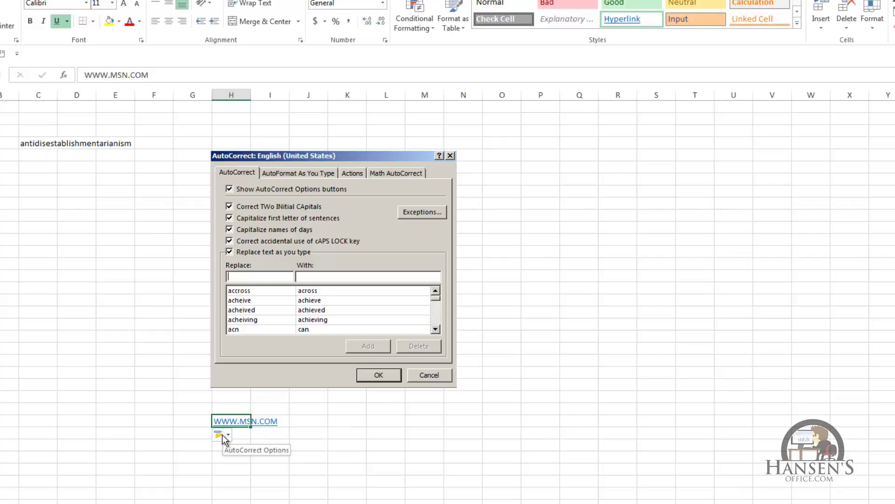
click(222, 434)
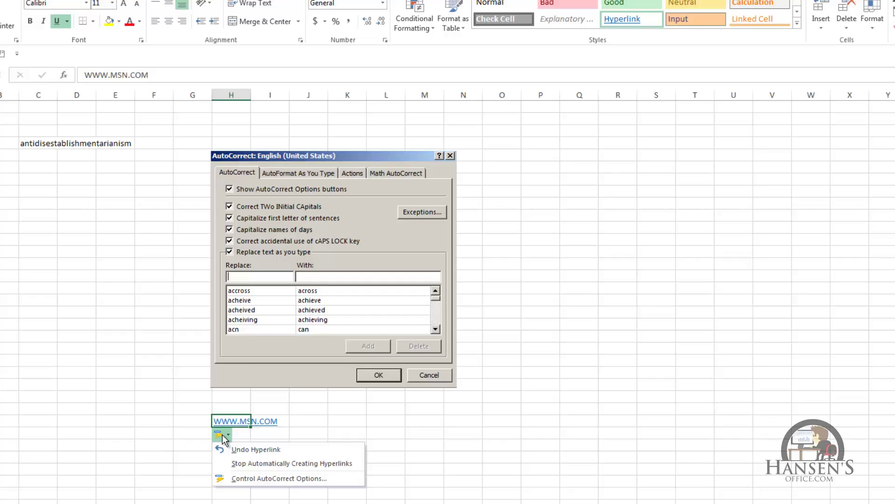
- Browse the AutoFormat As You Type, Actions and Math AutoCorrect tabs, and turn off AutoCorrect Options buttons
click(297, 477)
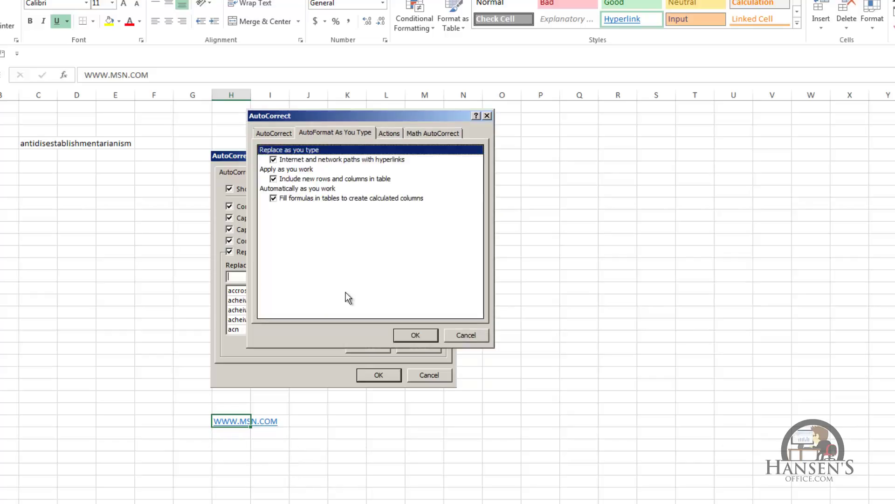
click(274, 133)
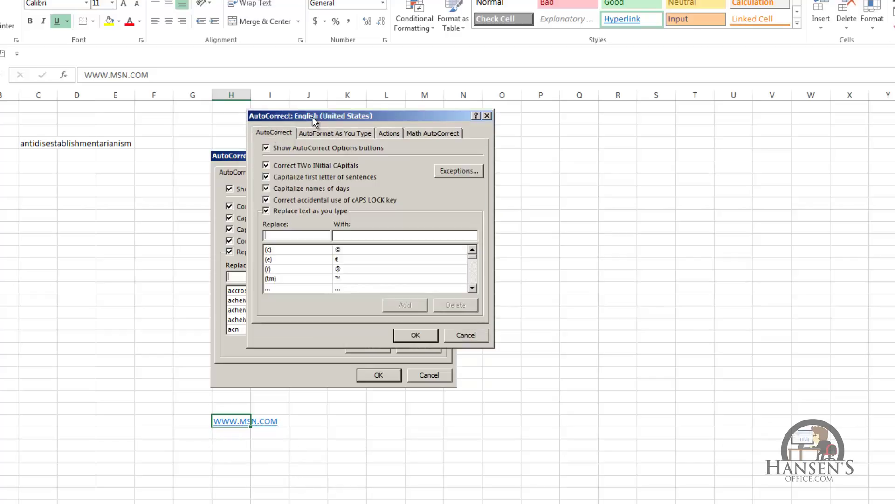
drag(323, 116, 537, 151)
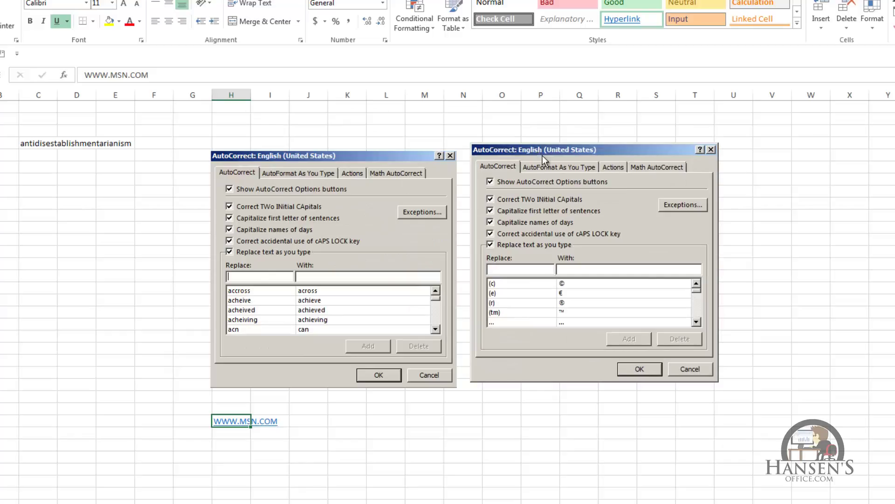
click(553, 164)
click(613, 167)
click(643, 167)
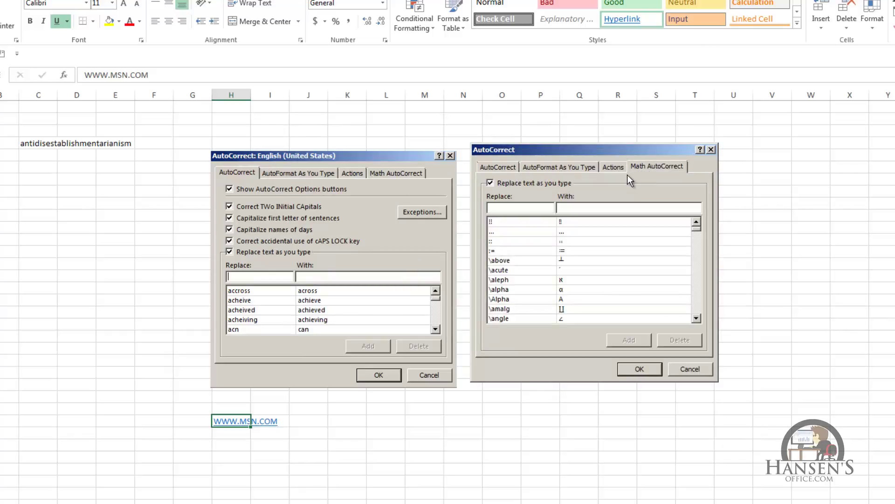
click(536, 169)
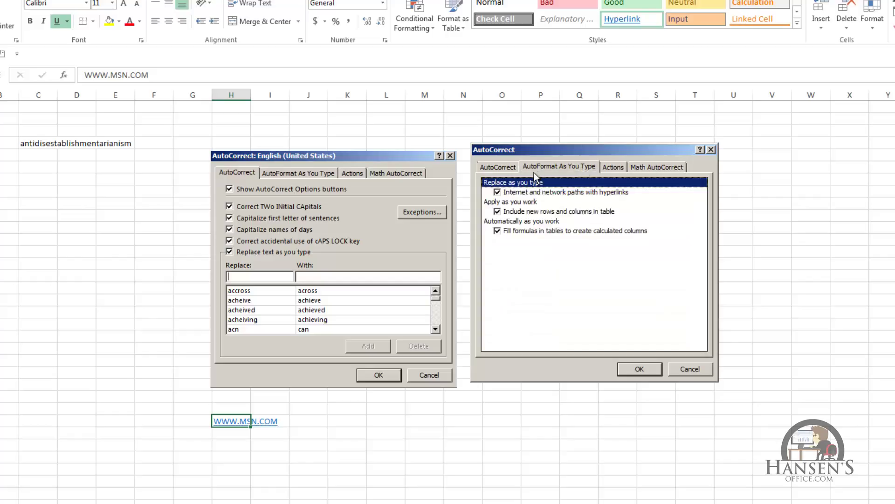
click(511, 164)
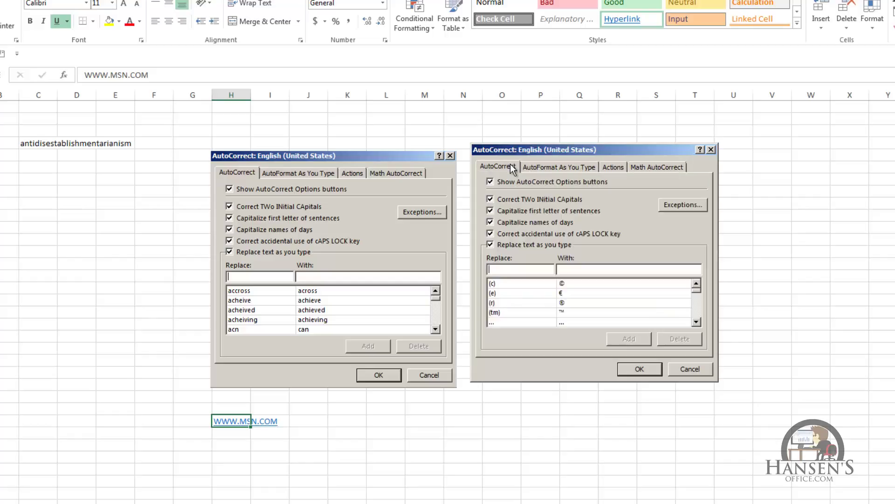
click(490, 182)
click(641, 367)
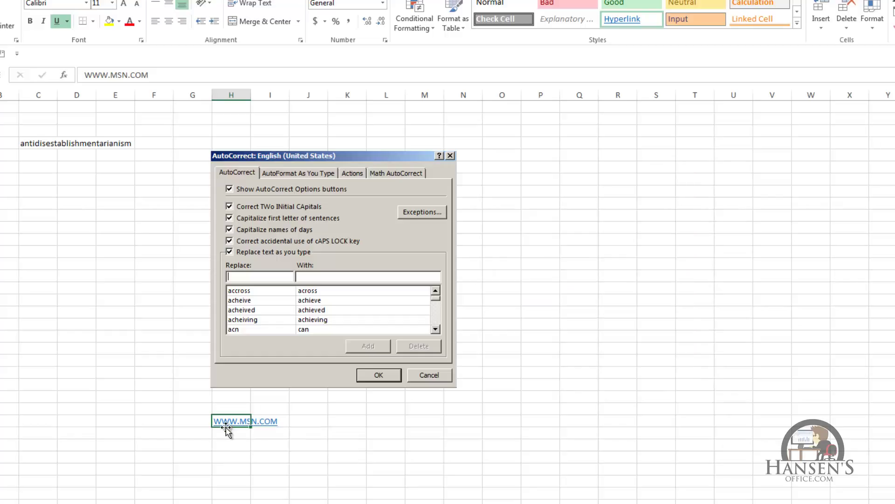
- Type THe in an empty column F cell so it is corrected to The
click(158, 203)
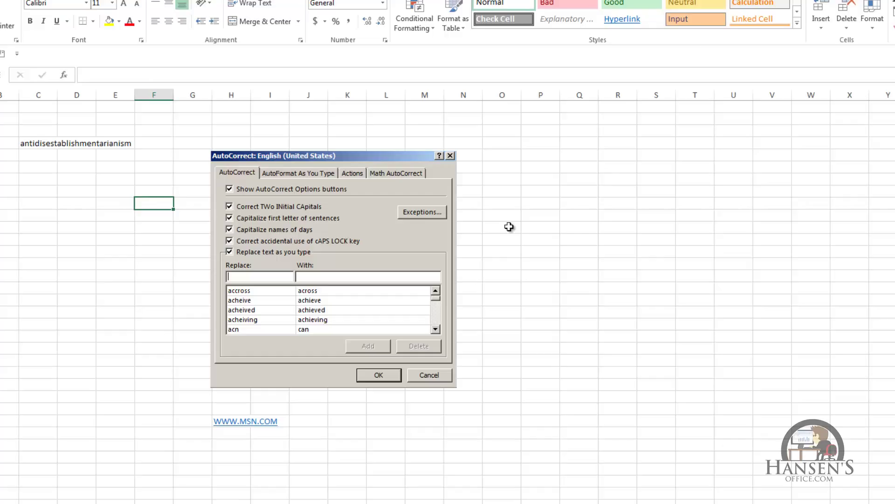
text(THe)
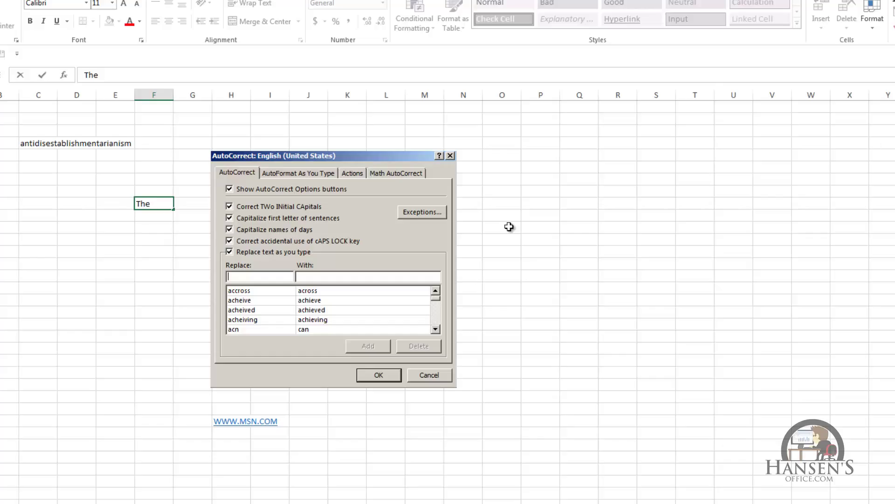
key(Return)
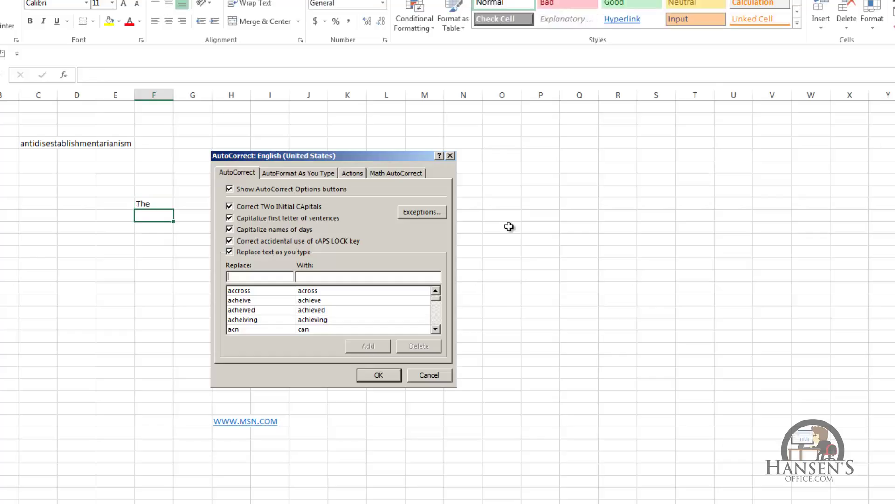
- Type 'the end. the' in column D so the second sentence gets capitalised
key(Left)
key(Left)
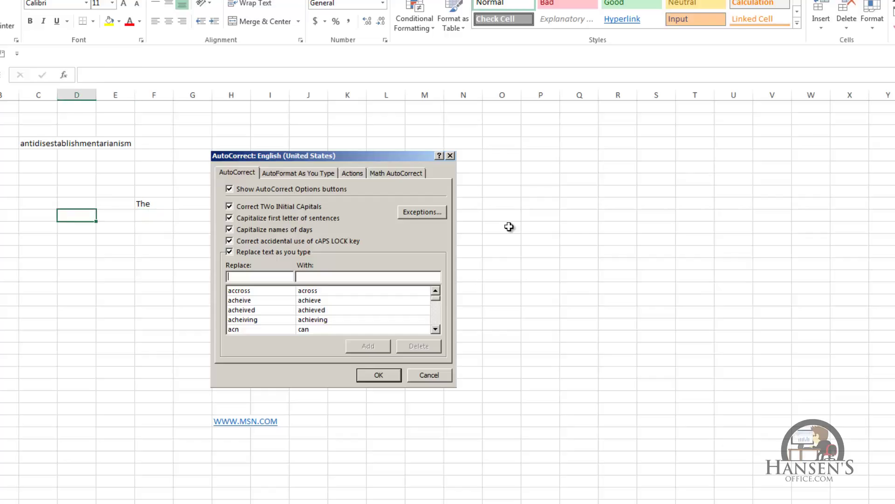
text(the end.)
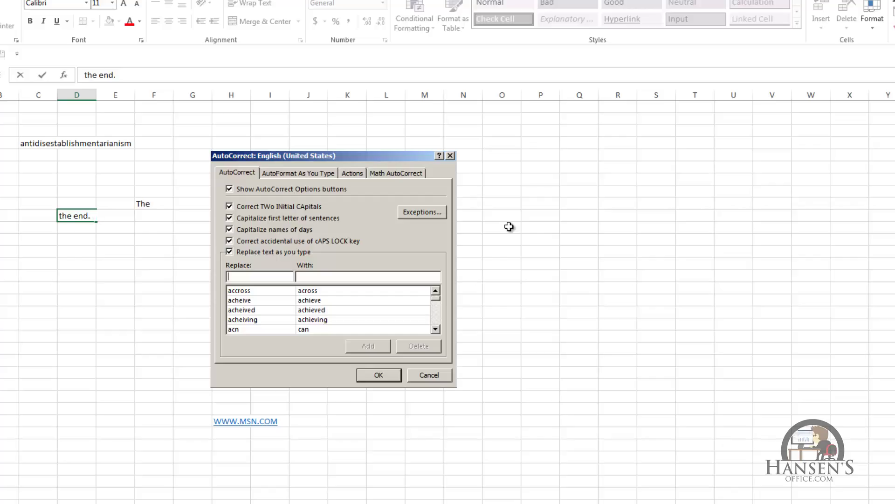
text(he)
key(Escape)
key(Right)
key(Right)
key(Down)
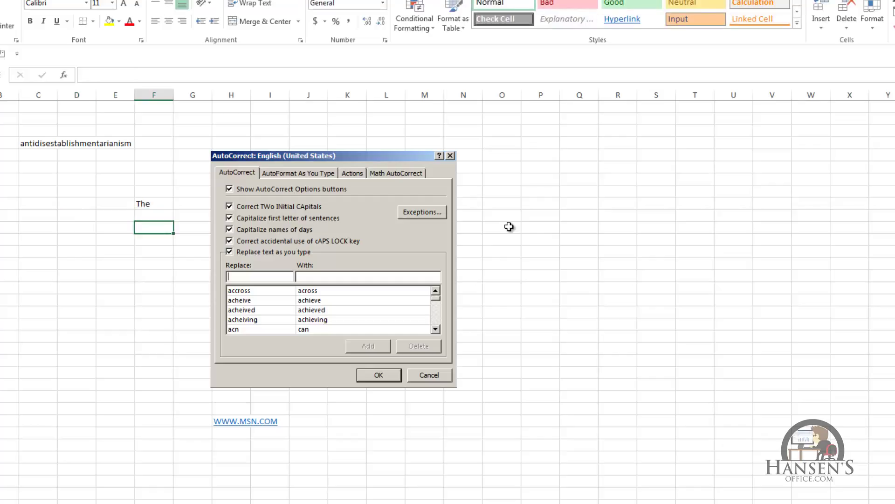
text(friday)
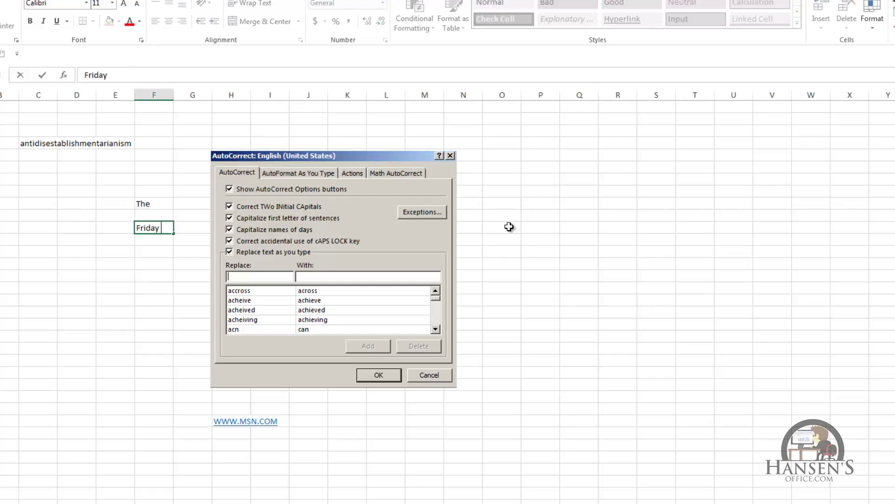
key(Return)
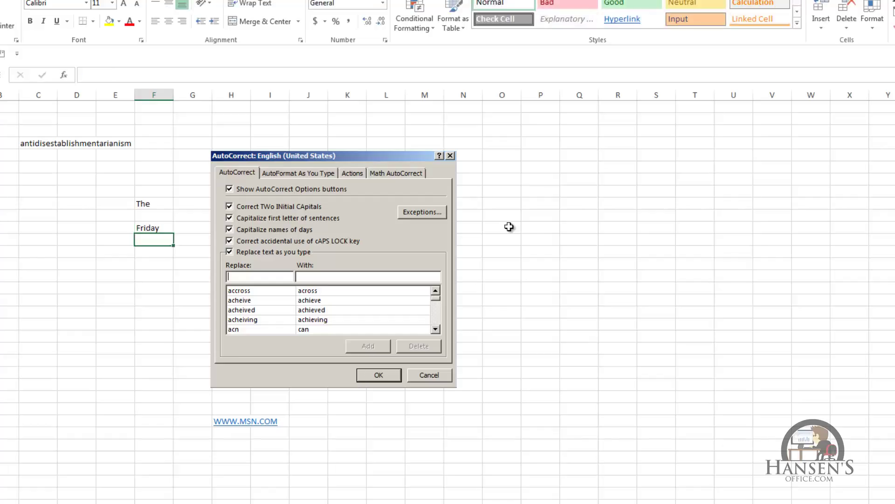
key(Caps_Lock)
text(tHAT)
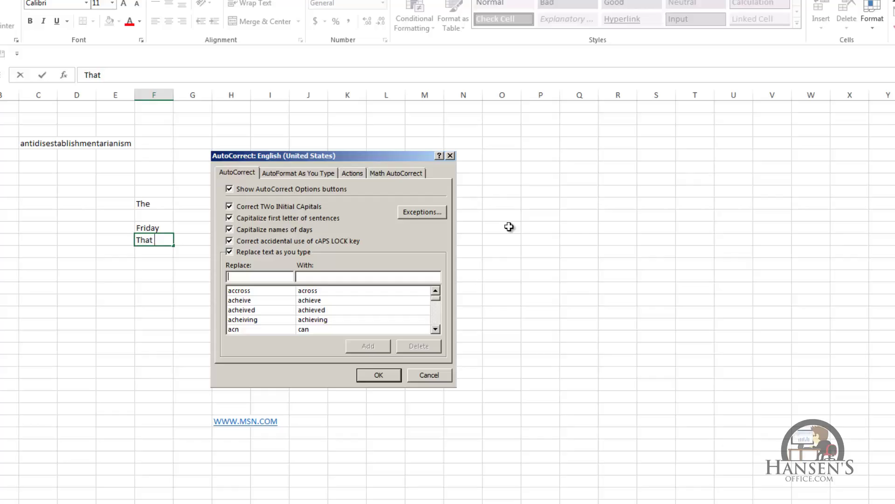
key(Return)
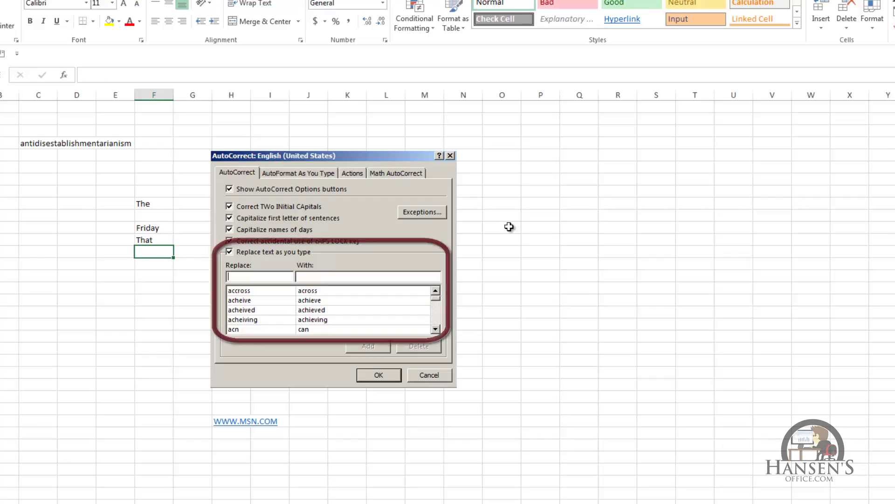
key(Down)
key(Down)
key(Down)
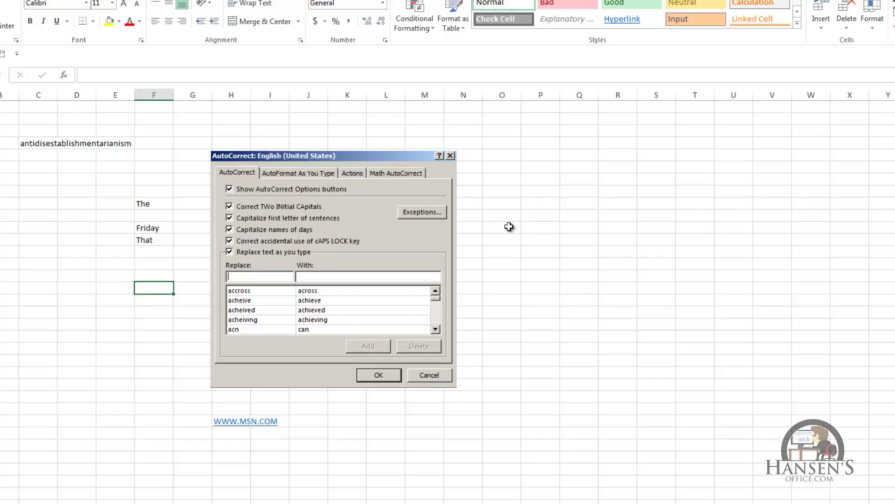
text(acc)
text(ross)
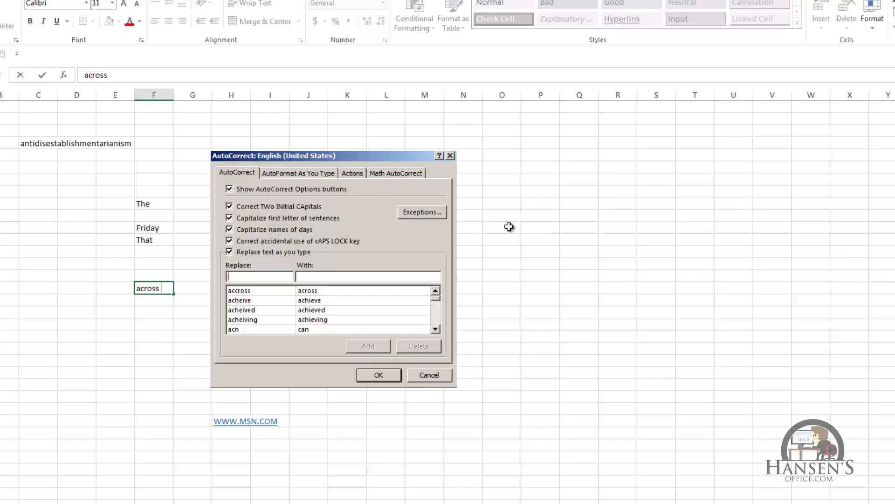
key(Escape)
key(Down)
key(Down)
key(Down)
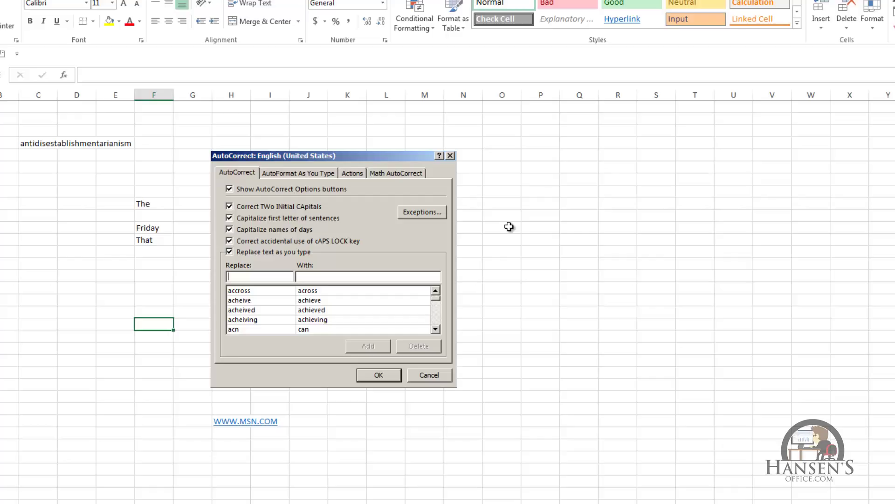
text(ACN)
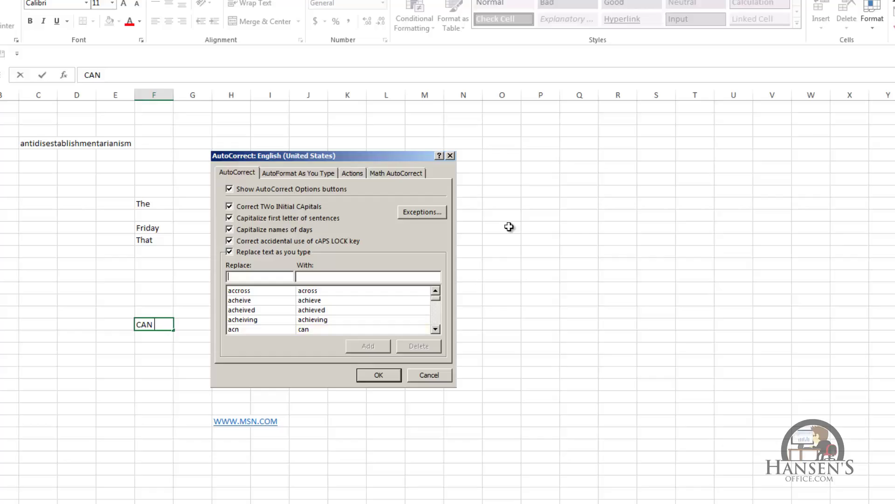
key(Escape)
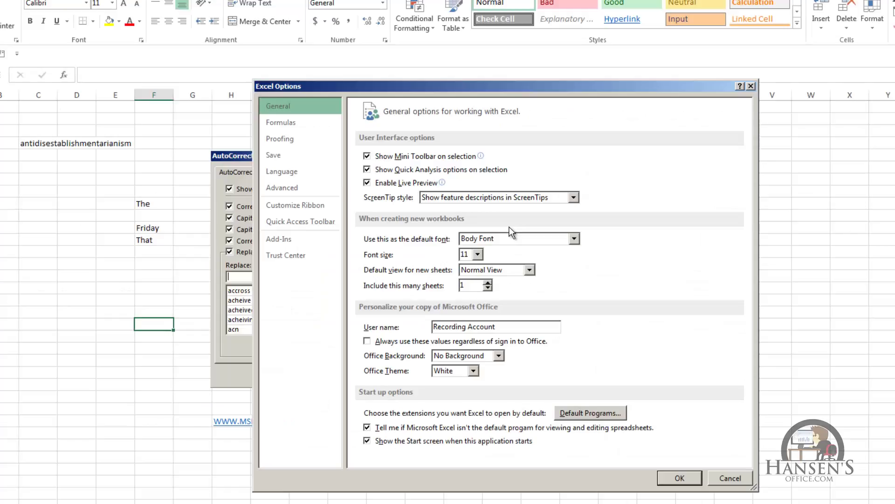
click(293, 136)
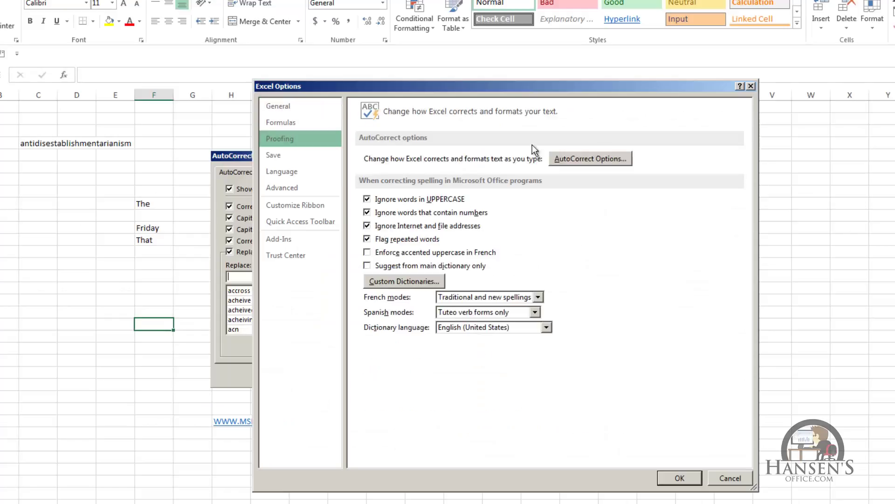
click(606, 159)
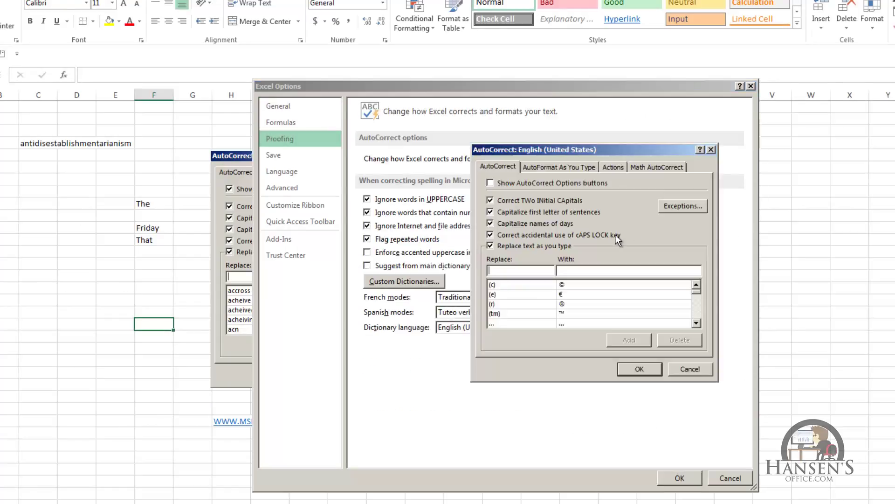
text(acn)
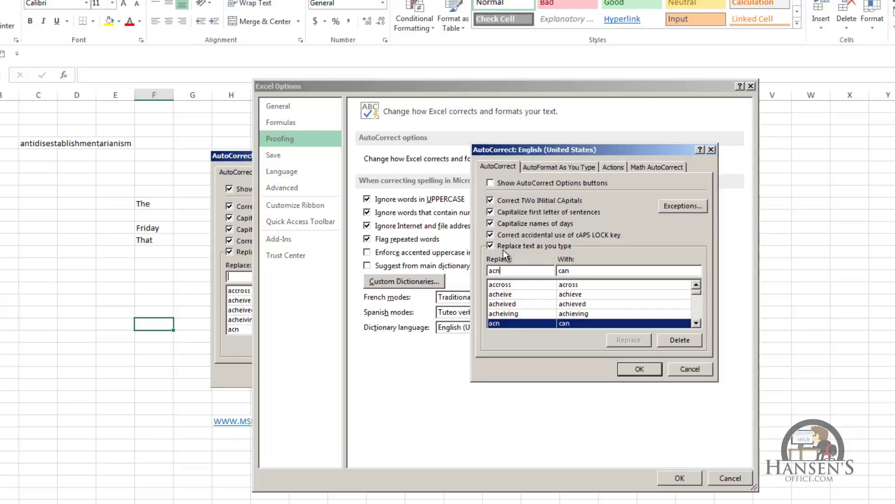
click(657, 369)
click(682, 478)
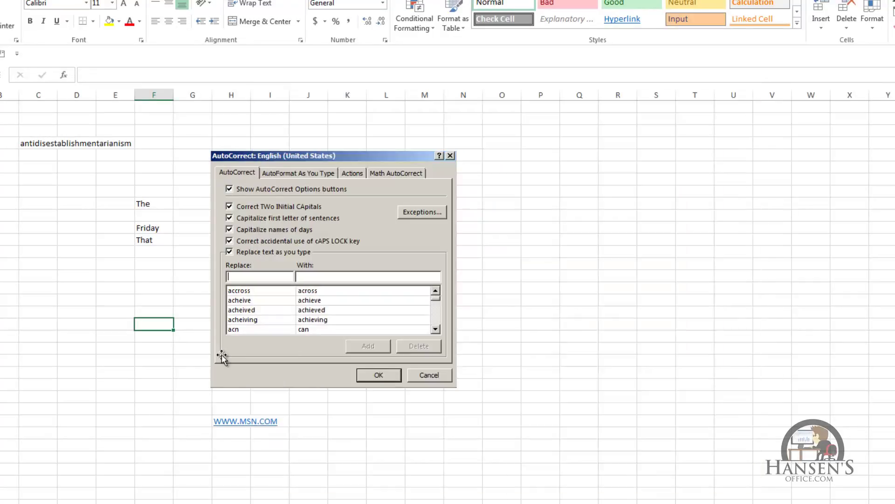
text(ACN)
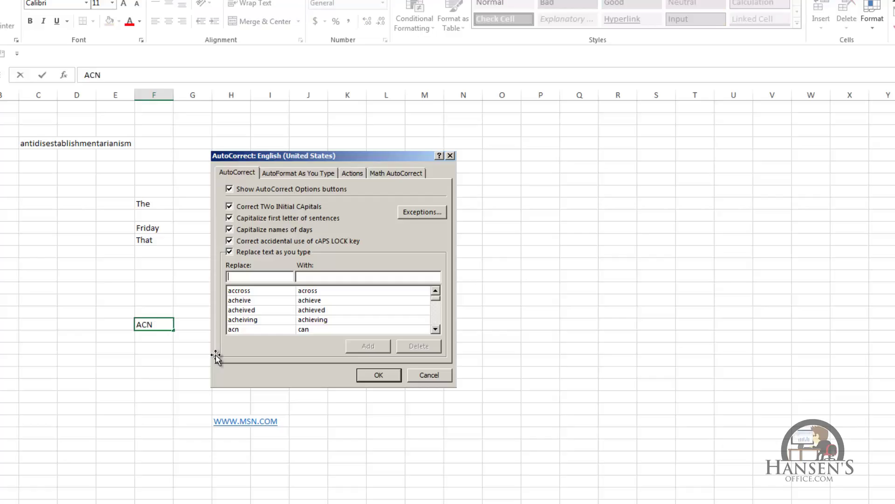
key(Escape)
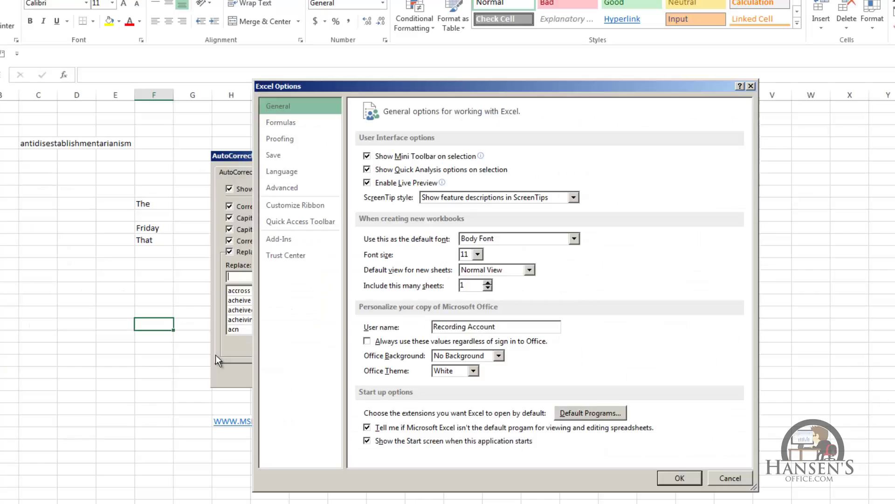
- Check the Proofing AutoCorrect settings, then confirm and close Excel Options
click(291, 138)
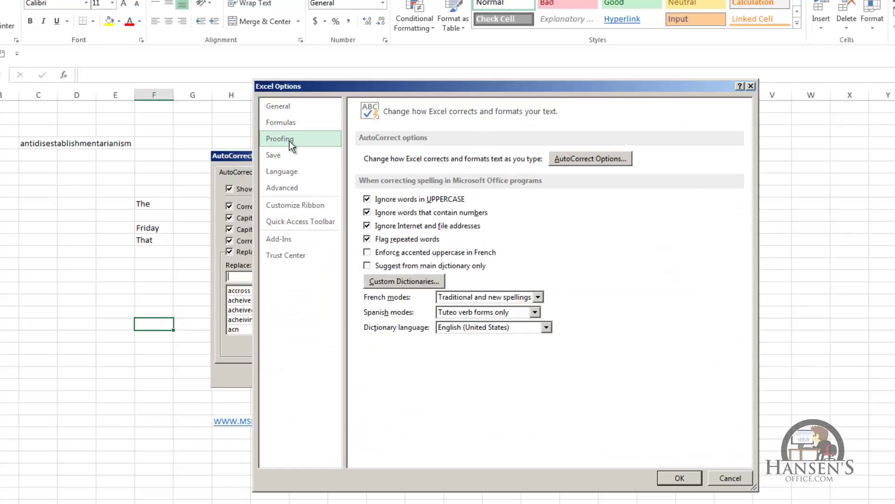
click(570, 160)
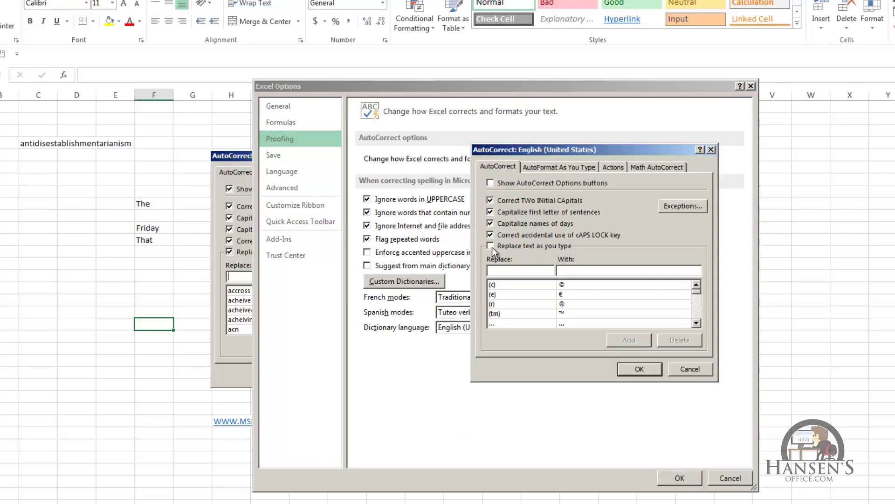
click(639, 368)
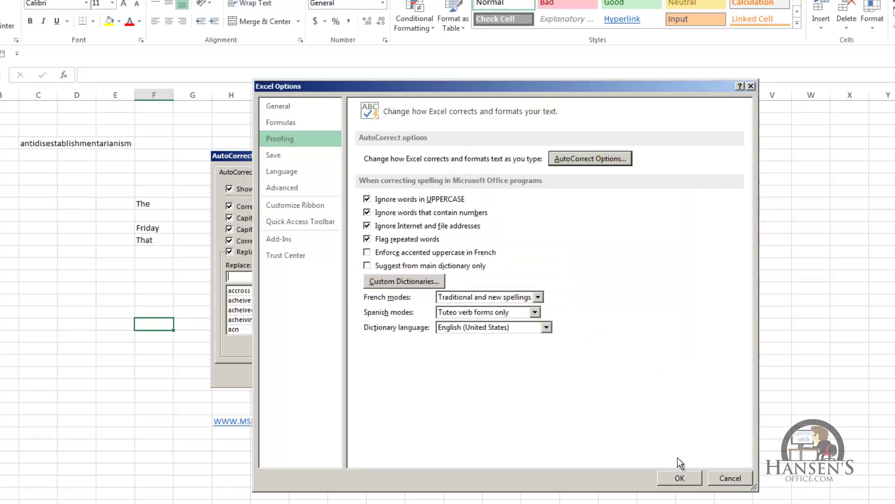
click(679, 476)
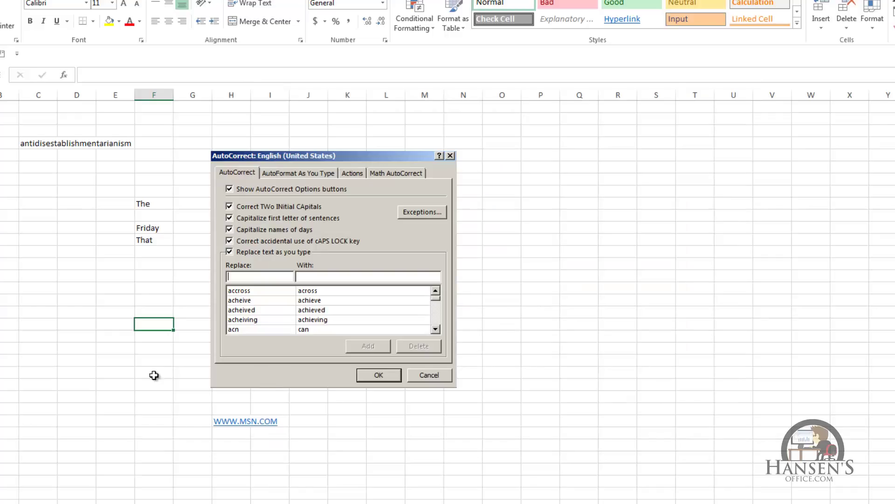
- Enter ACN in a column F cell, removing a stray leading I, so it stays capitalised
text(I)
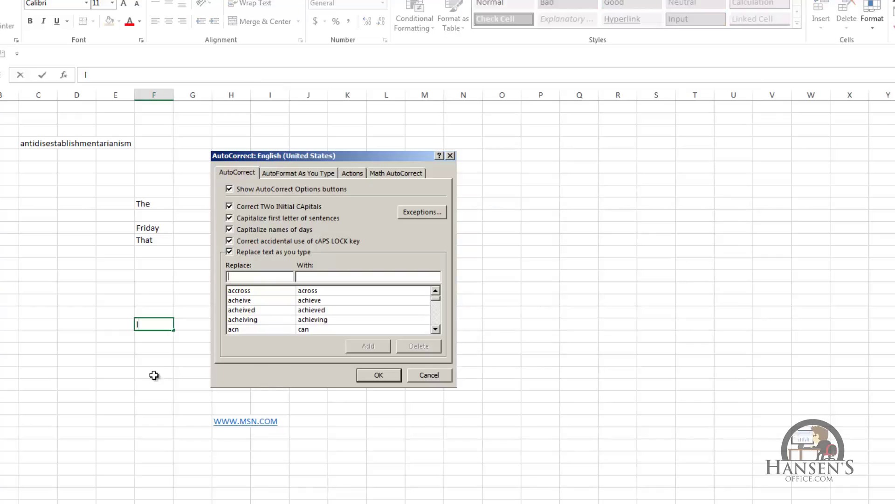
text(ACN)
key(Left)
key(Left)
key(Left)
key(BackSpace)
key(Return)
- Try adding 'the' after ACN in that cell, then discard the edit to keep ACN
key(Up)
key(F2)
text(the)
key(Escape)
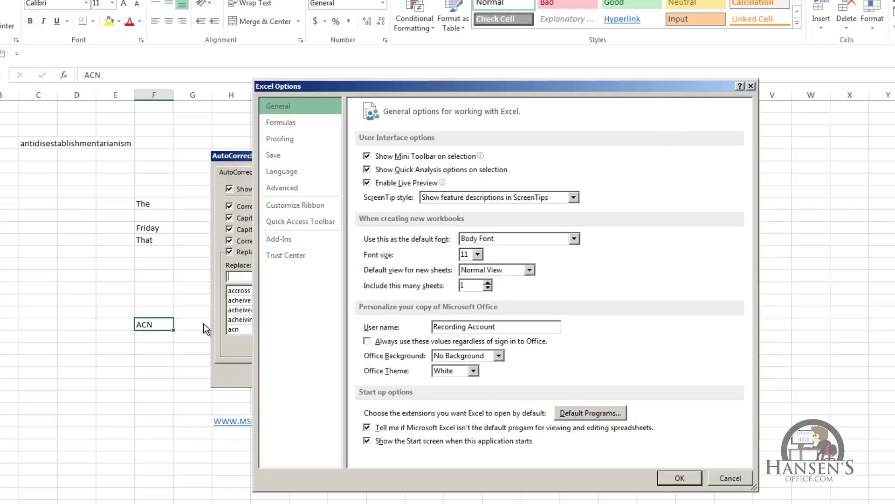
- Review the First Letter and INitial CAps exception lists, then close both AutoCorrect dialogs
click(282, 139)
click(571, 158)
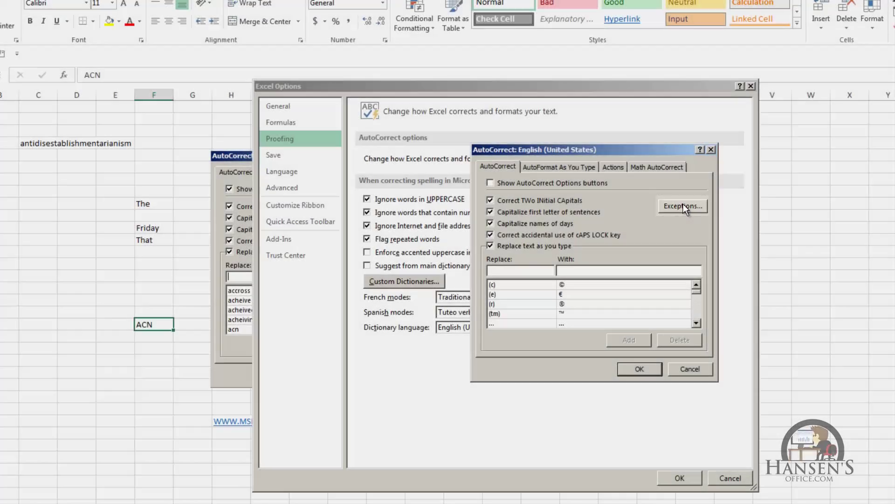
click(683, 205)
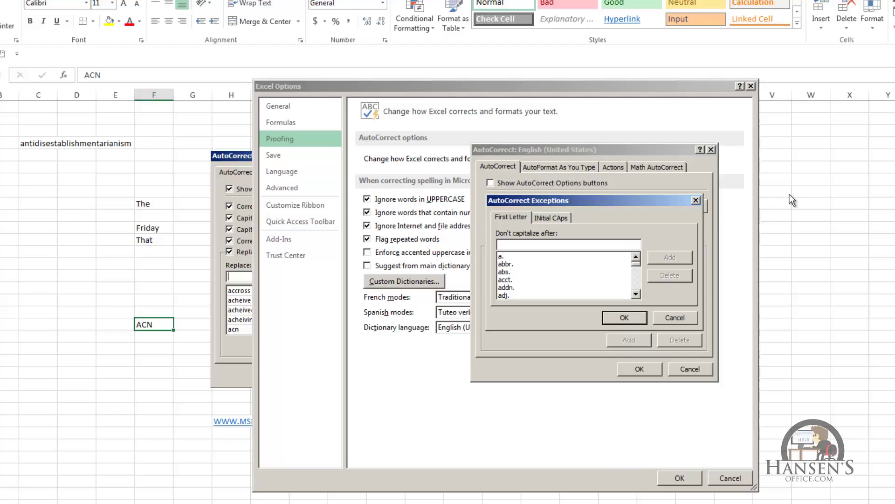
click(570, 216)
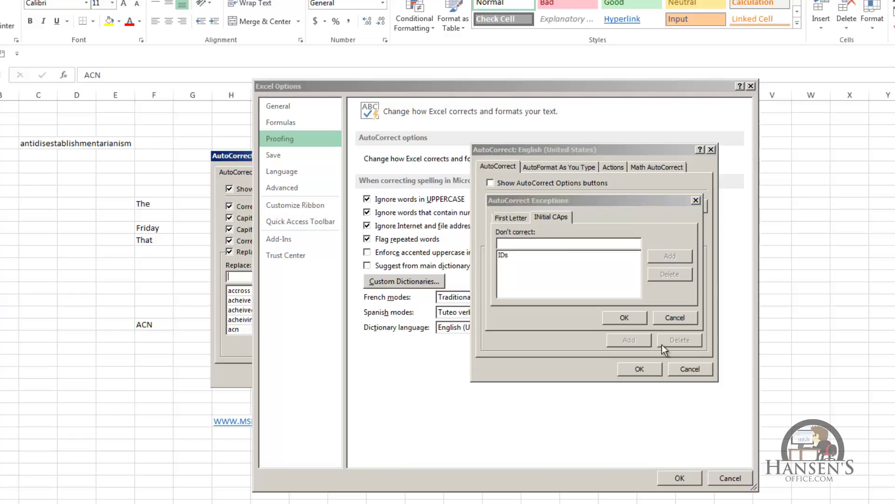
click(639, 322)
click(641, 369)
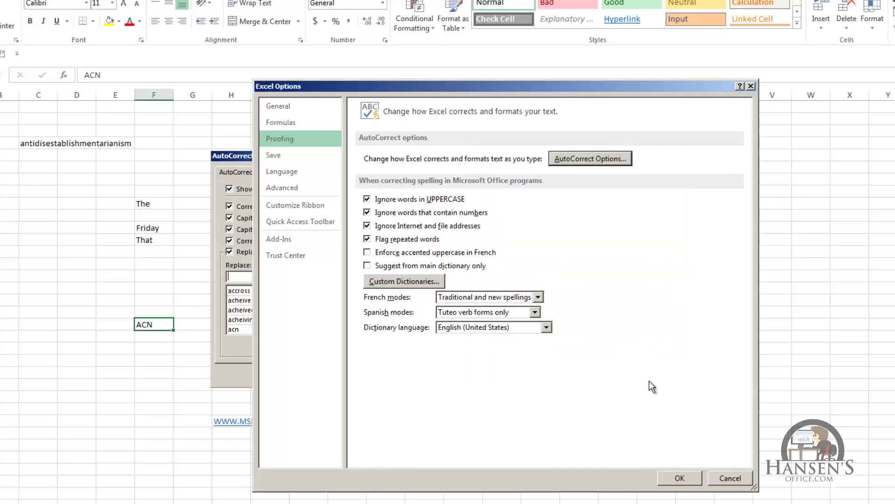
- Close Excel Options with OK and select an empty cell in column E
click(680, 478)
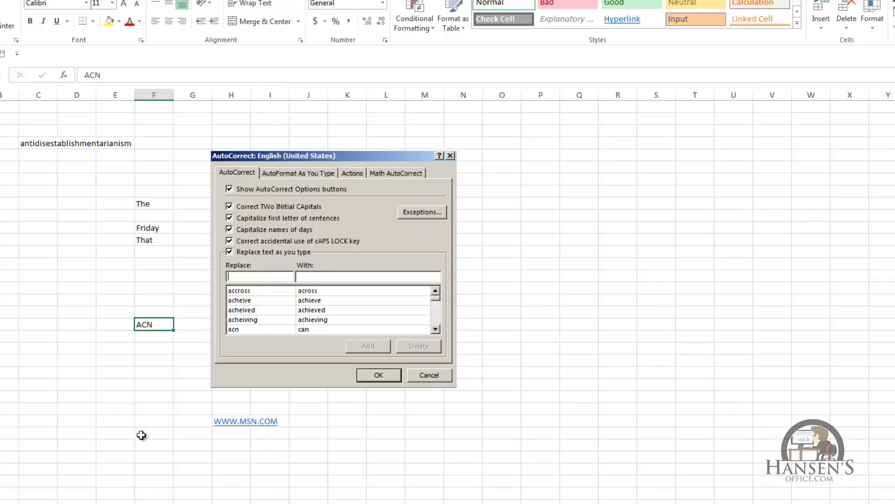
click(111, 455)
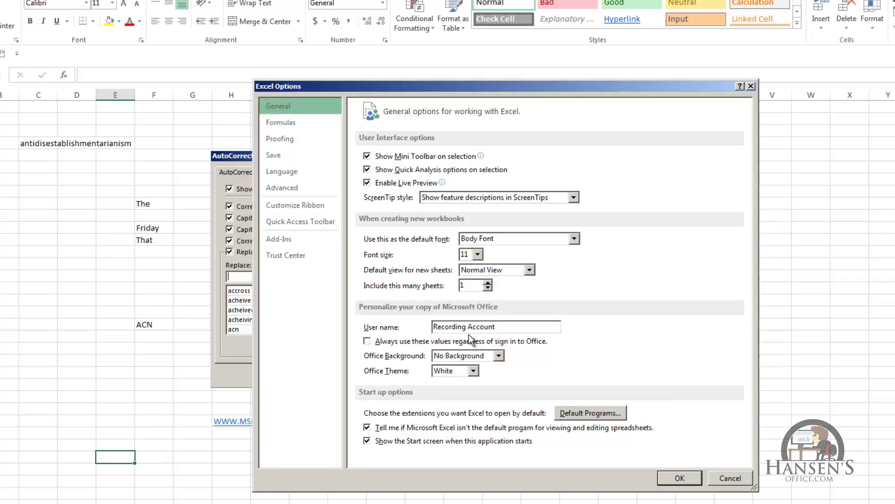
- Add an AutoCorrect entry replacing 'anti' with 'antidisestablishmentarianism' and close Excel Options
click(294, 139)
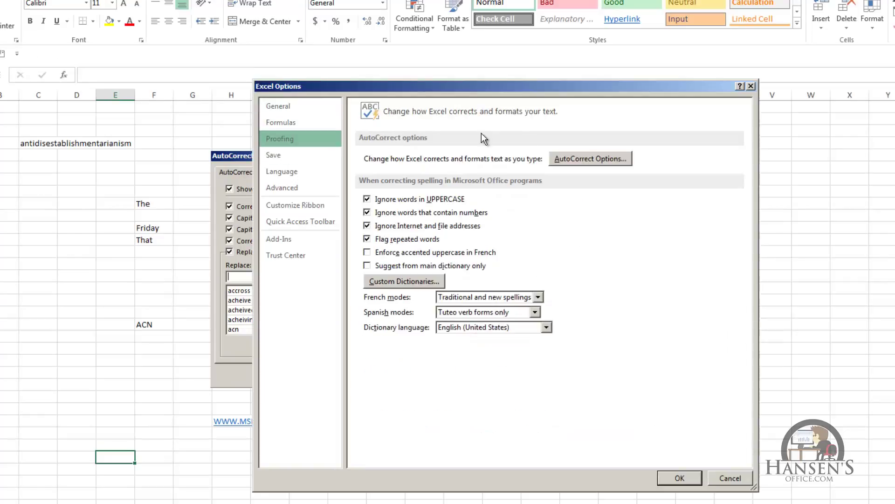
click(572, 159)
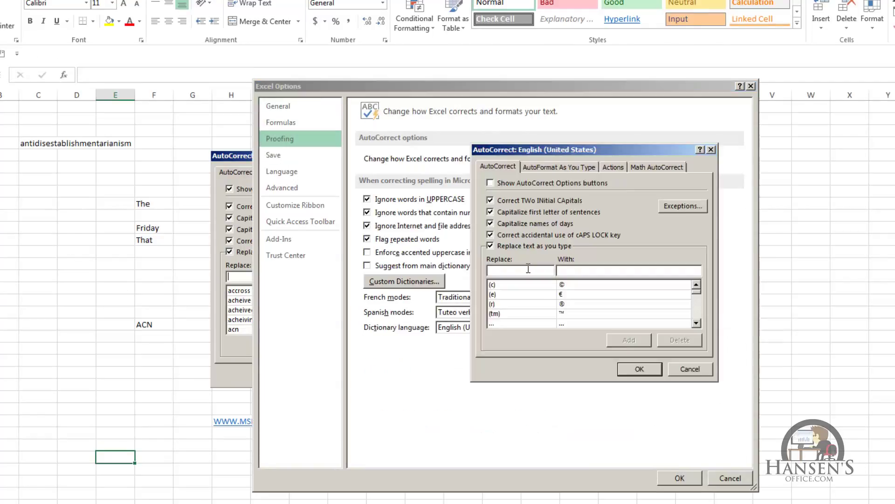
text(anti)
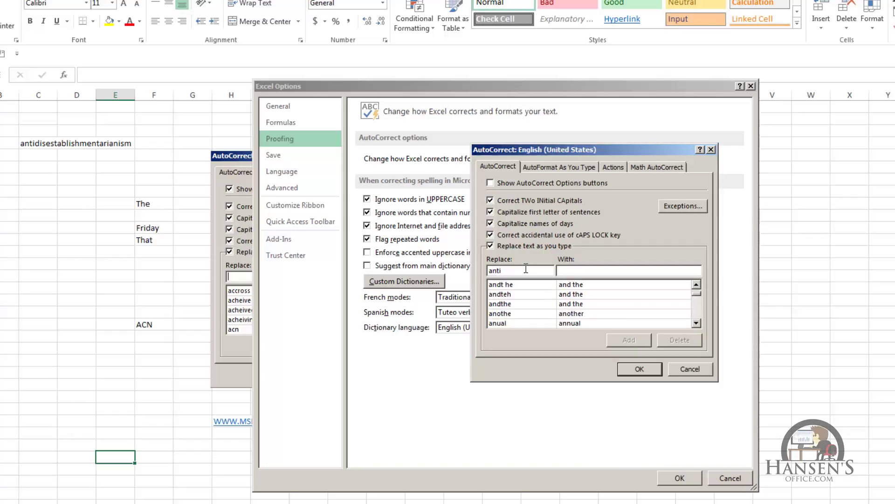
text(antidisestablishmentarianism)
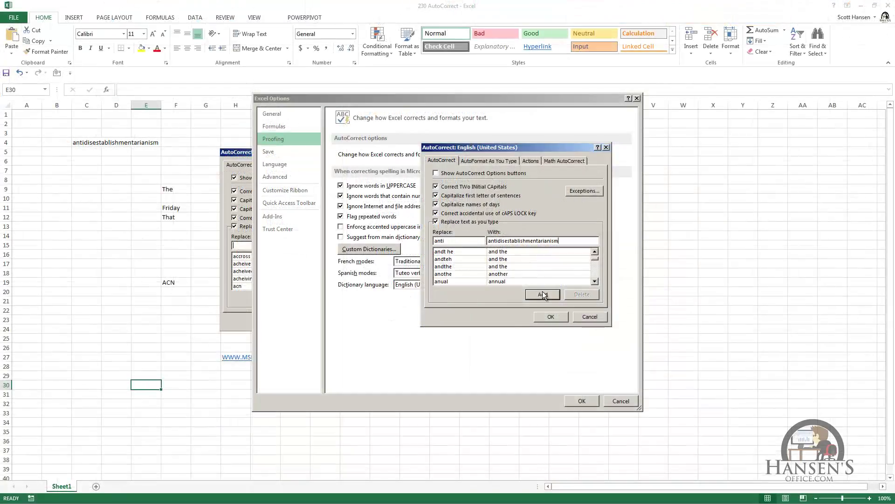
click(541, 294)
click(550, 317)
click(581, 402)
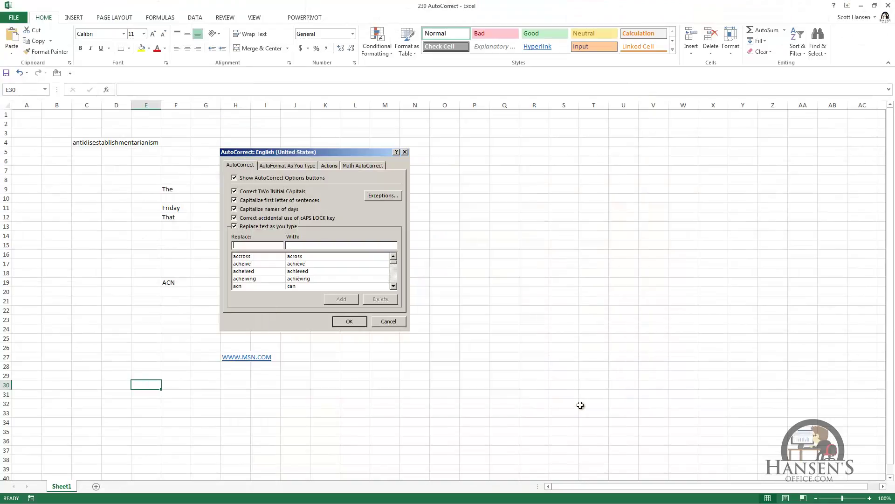
- Type anti in cell E30 and commit it as antidisestablishmentarianism
text(antidisestablishmentarianism)
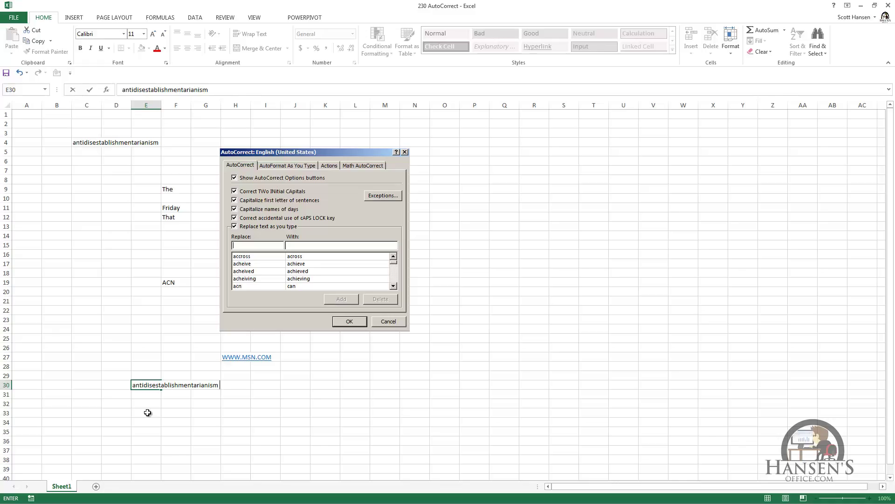
key(Return)
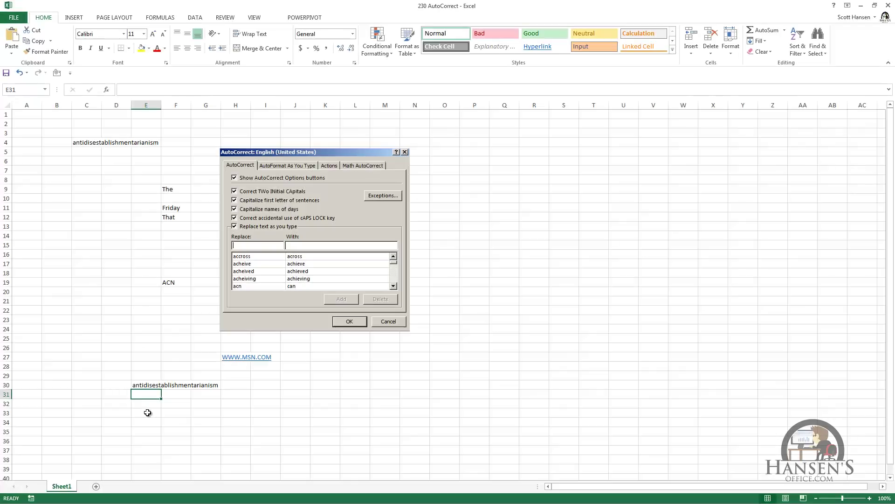